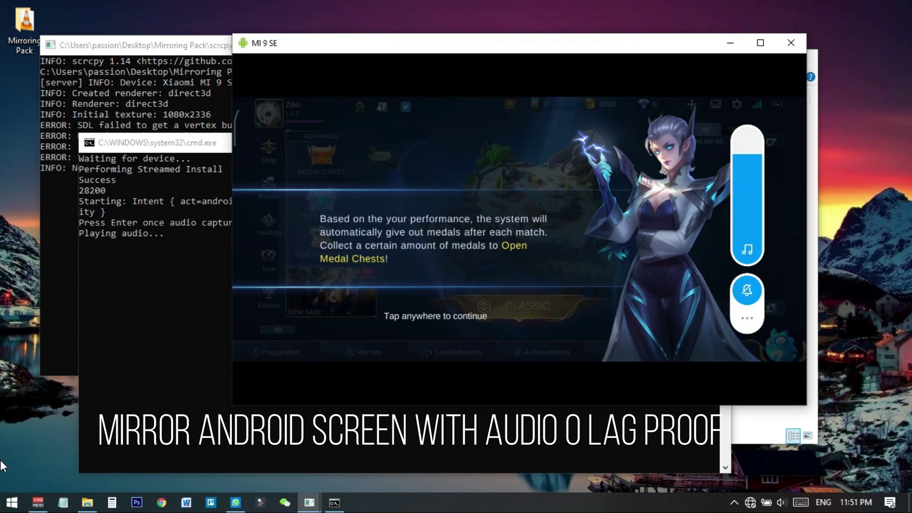
Check the PC speaker volume and accept the match in the mirrored game.
left_click(781, 502)
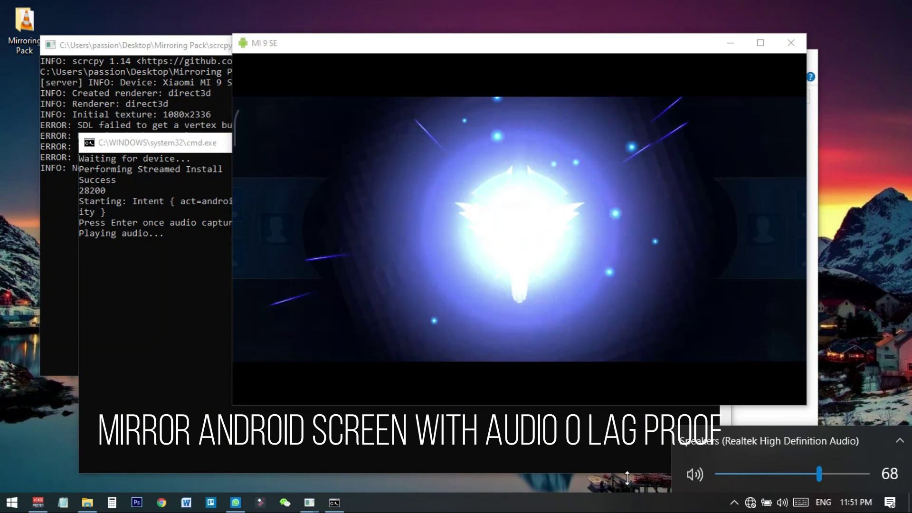
left_click(531, 332)
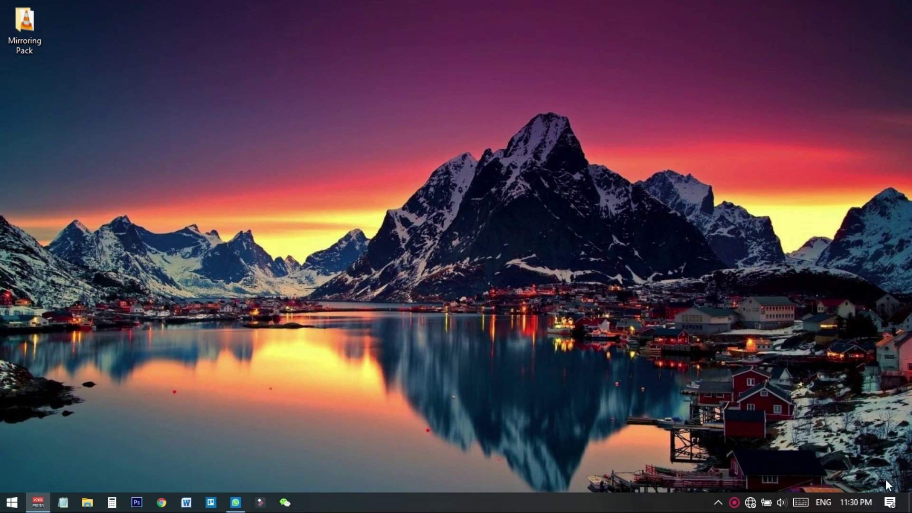
key("super+a")
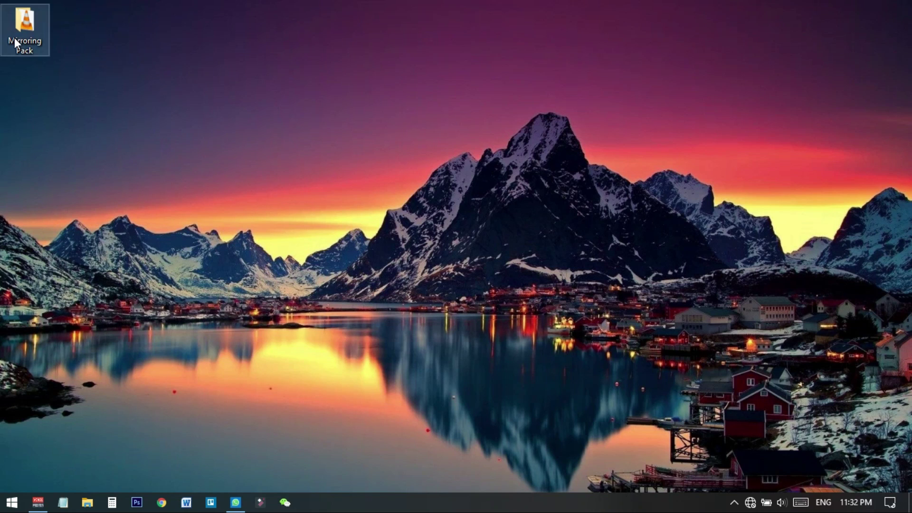
left_click_drag(24, 39, 55, 42)
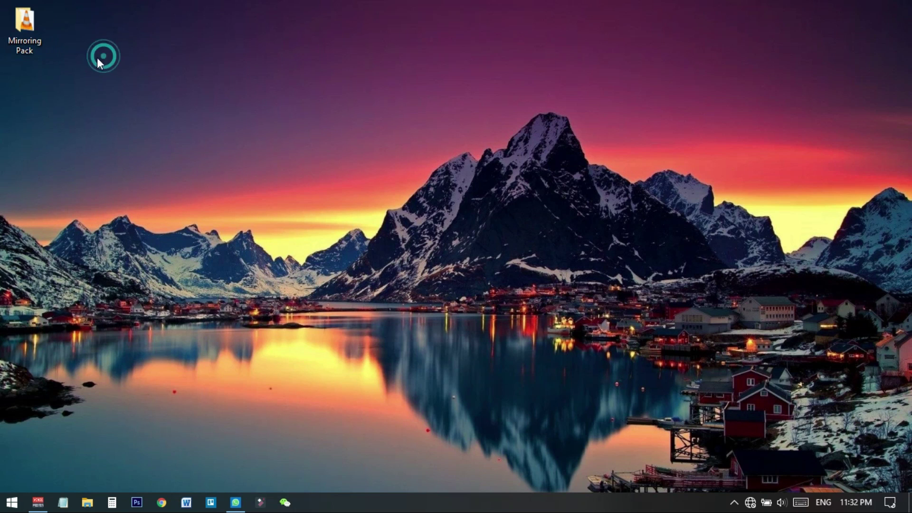
Open the Mirroring Pack desktop folder in File Explorer.
double_click(34, 46)
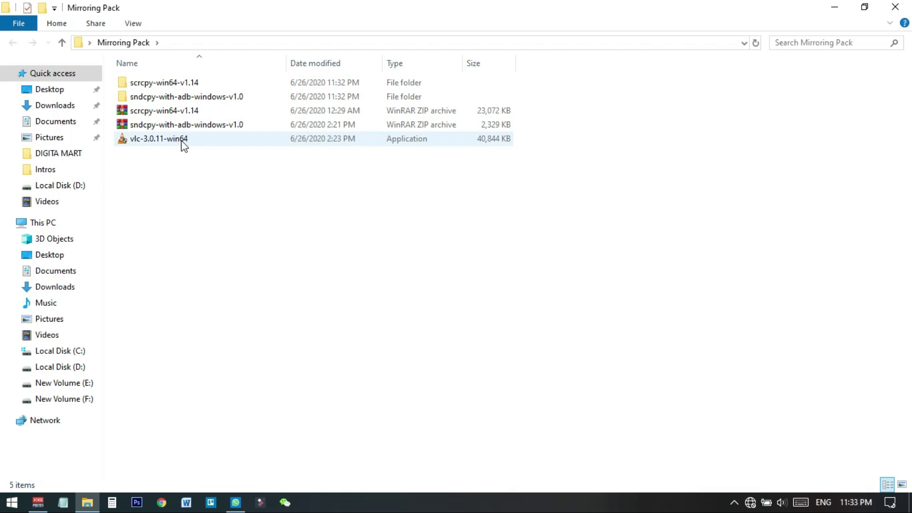
double_click(148, 85)
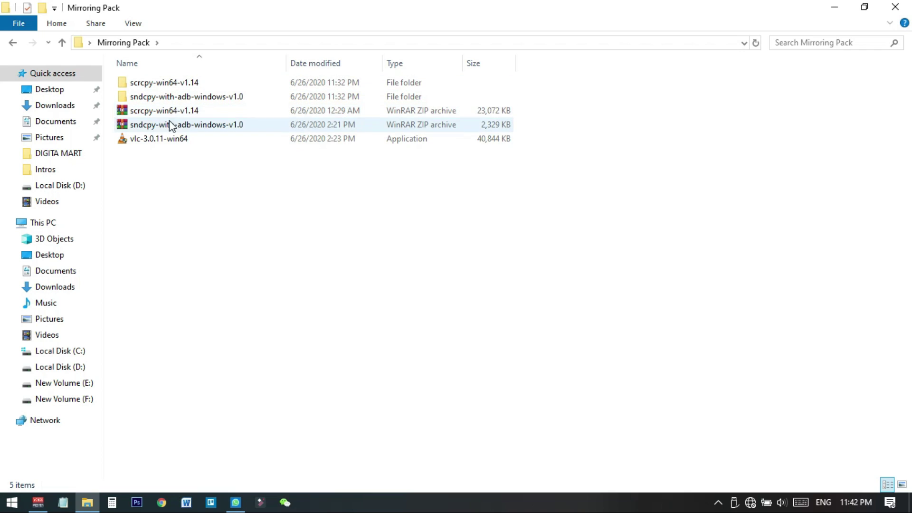
Launch scrcpy.exe from the scrcpy-win64-v1.14 folder to mirror the phone.
double_click(158, 85)
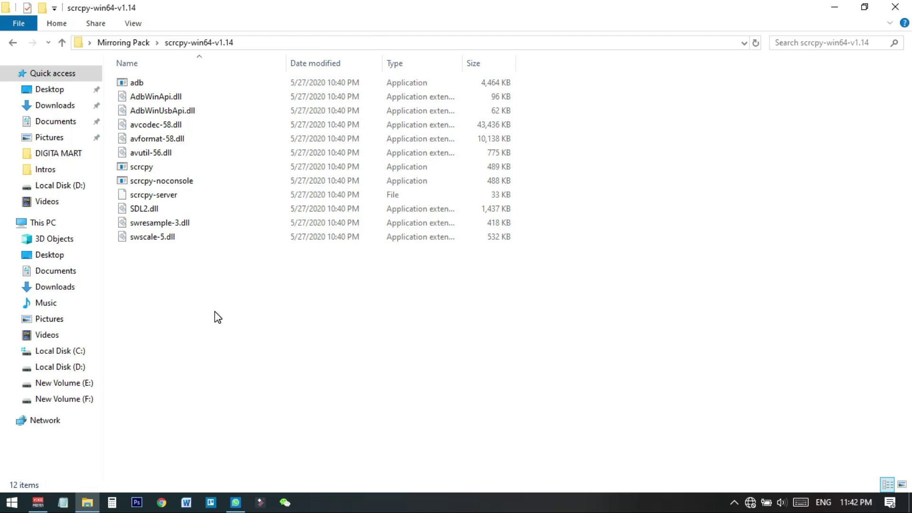
double_click(145, 170)
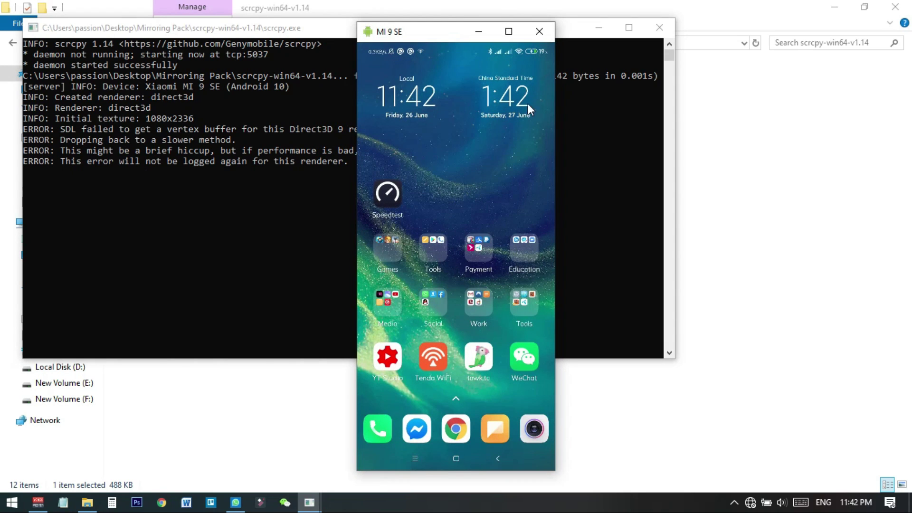
Move the MI 9 SE mirror window right, clear of the console text.
left_click_drag(453, 37, 634, 32)
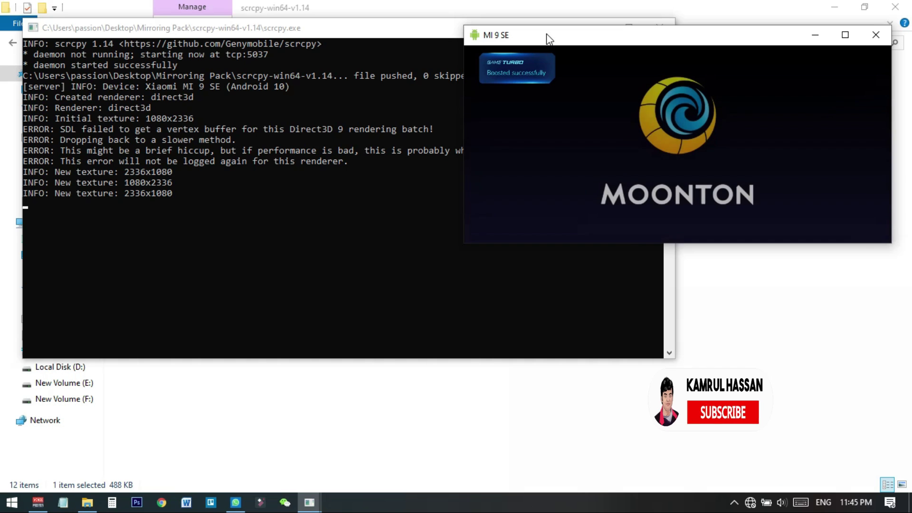
Center and maximize the phone mirror, then dismiss the medal-chest tutorial message.
left_click_drag(590, 38, 430, 72)
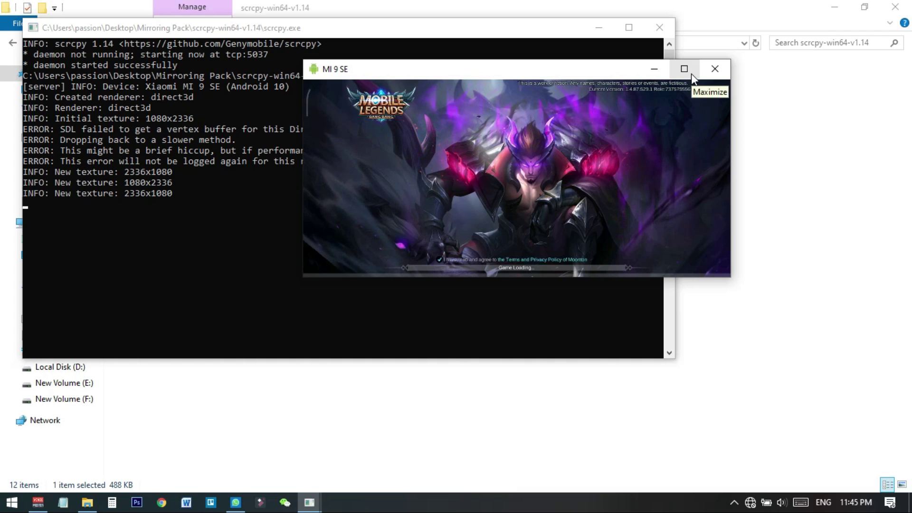
left_click(684, 69)
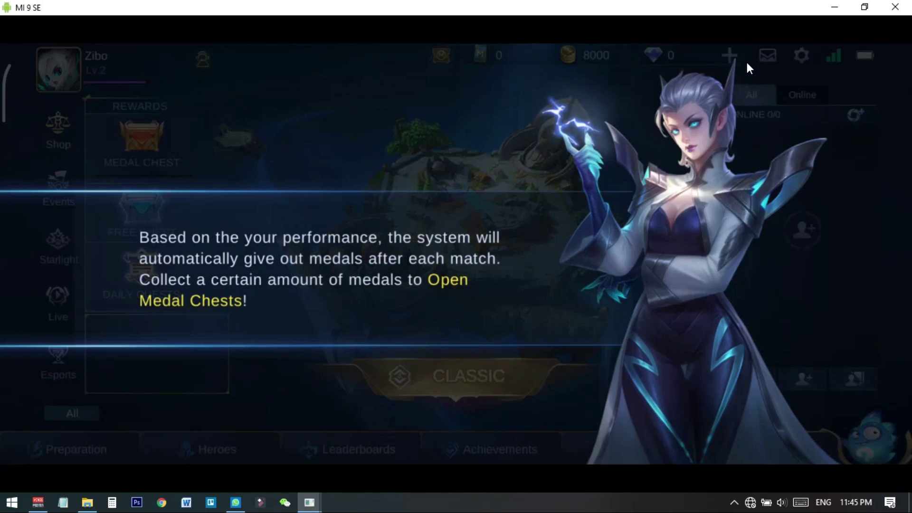
left_click(746, 62)
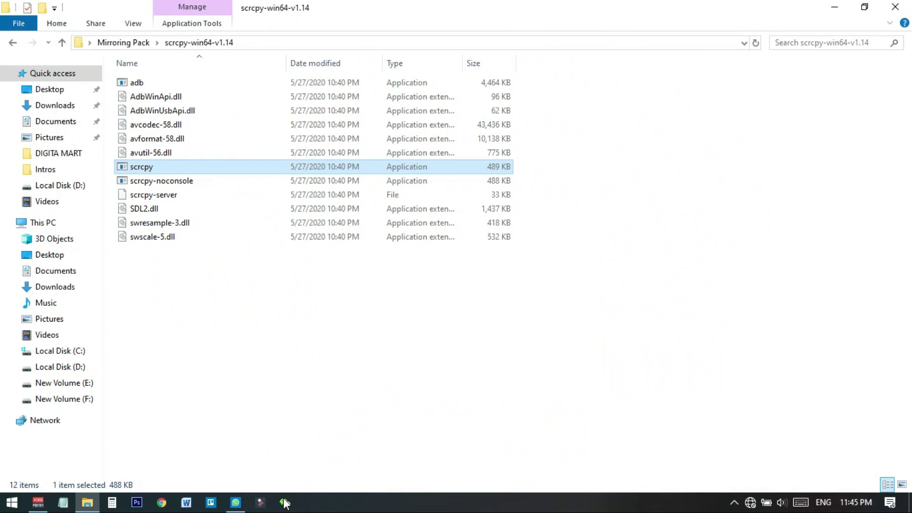
Go back to Mirroring Pack and open the sndcpy-with-adb-windows-v1.0 folder to run sndcpy.
left_click(297, 387)
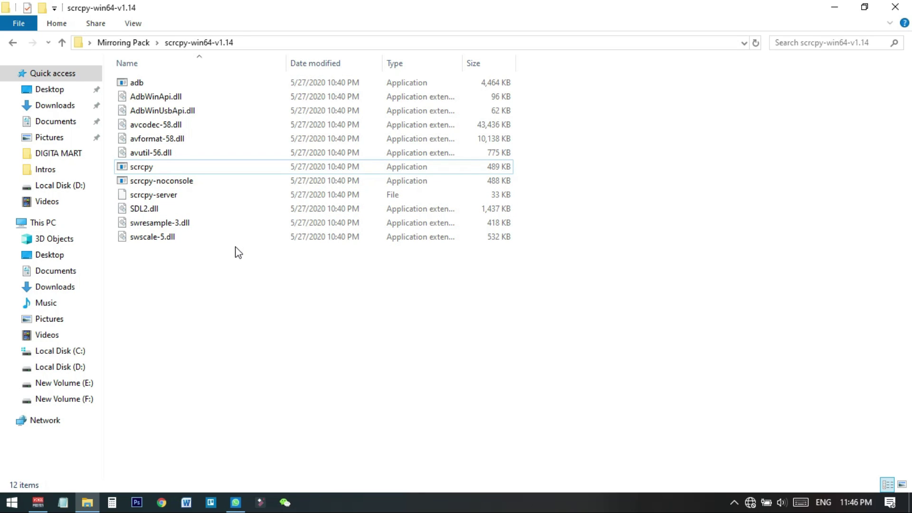
left_click(138, 44)
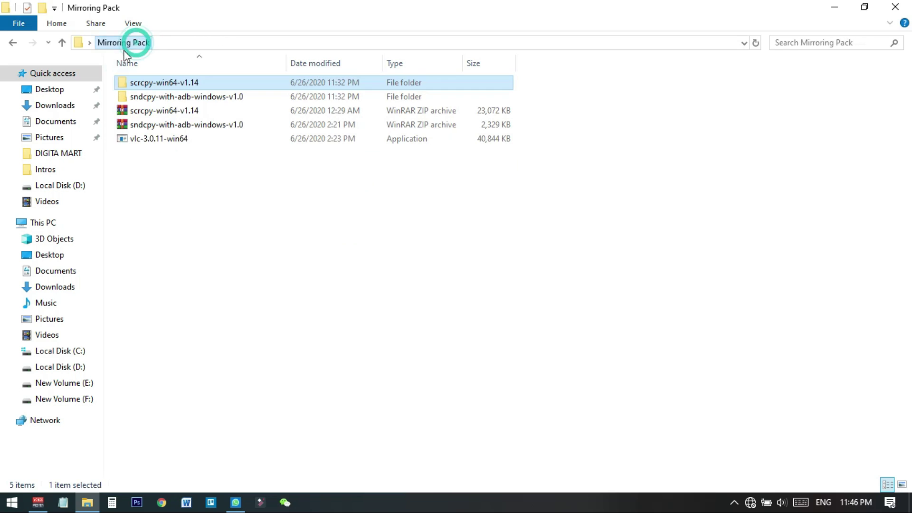
left_click(281, 195)
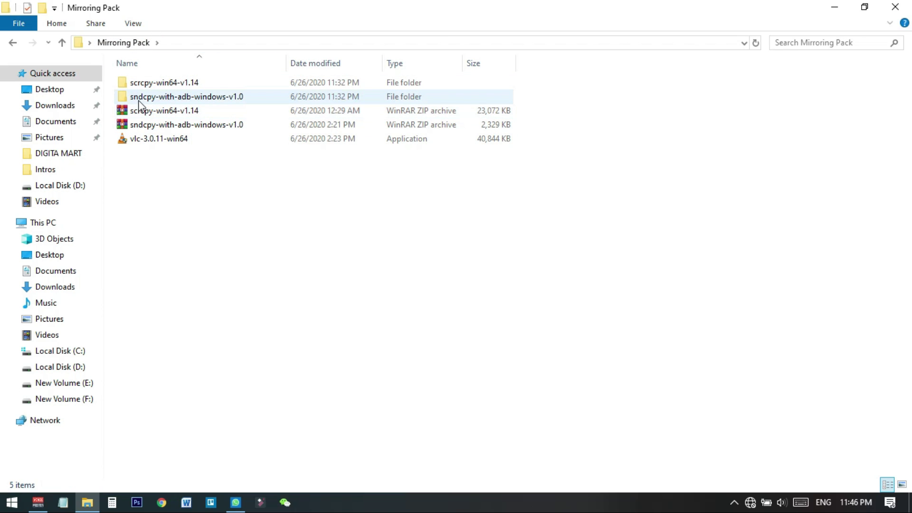
mouse_move(138, 100)
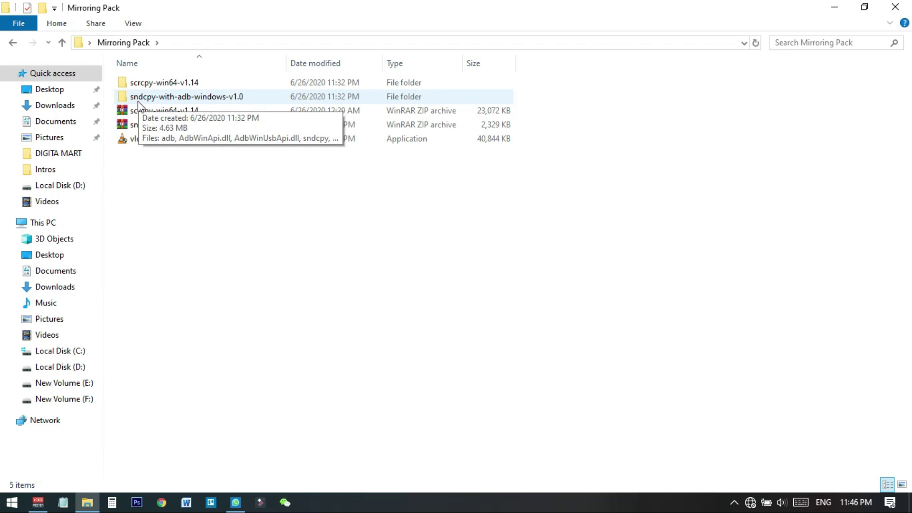
double_click(170, 97)
left_click(261, 227)
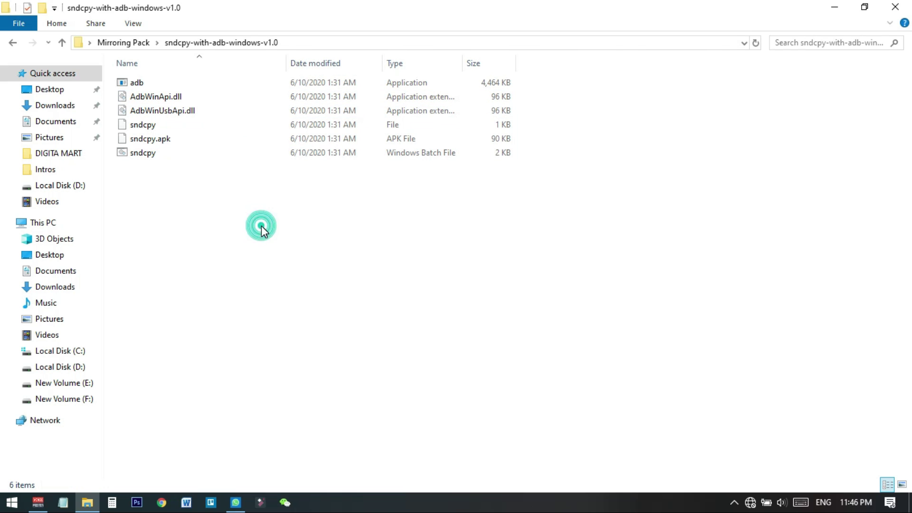
mouse_move(151, 141)
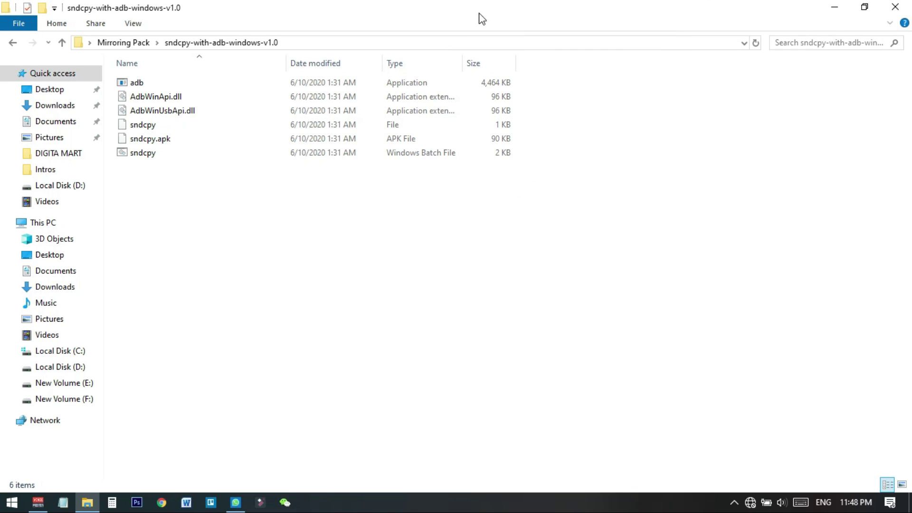
Return to Mirroring Pack and open the sndcpy-with-adb-windows-v1.0 folder.
left_click(482, 19)
left_click_drag(482, 19, 403, 1)
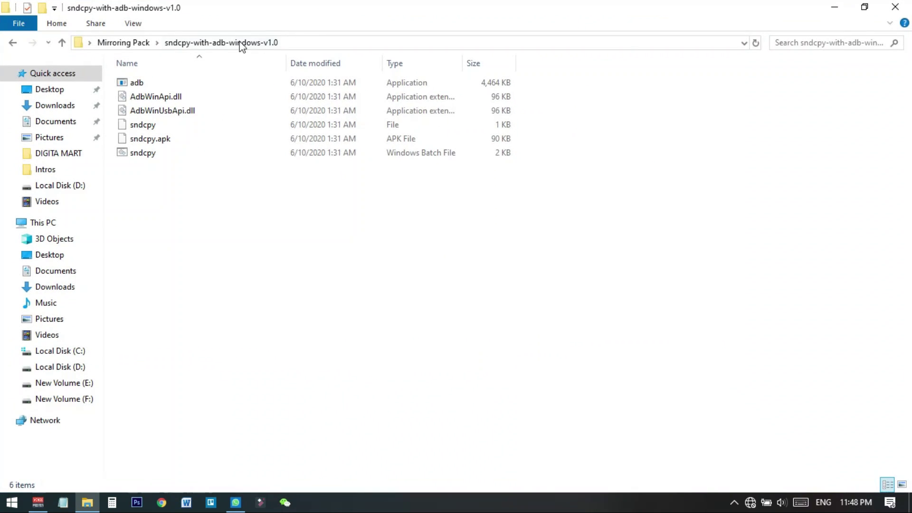
left_click(139, 46)
left_click(258, 211)
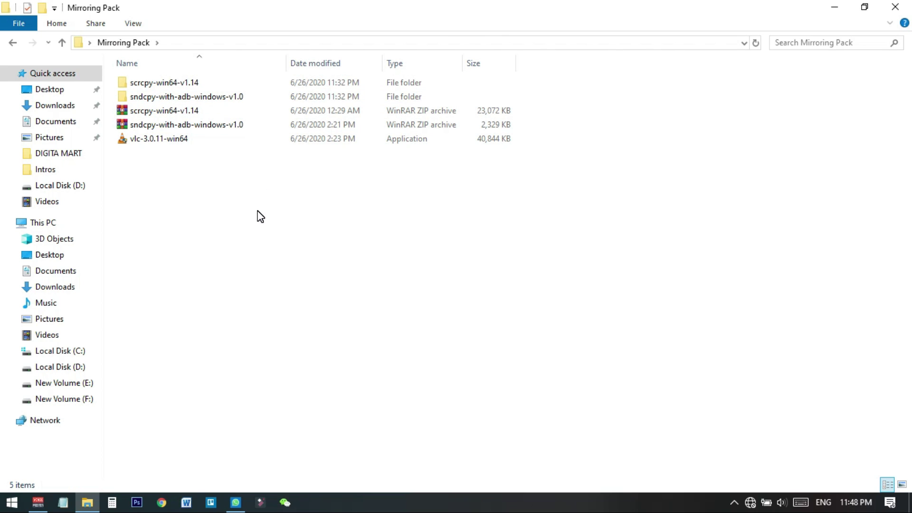
double_click(144, 98)
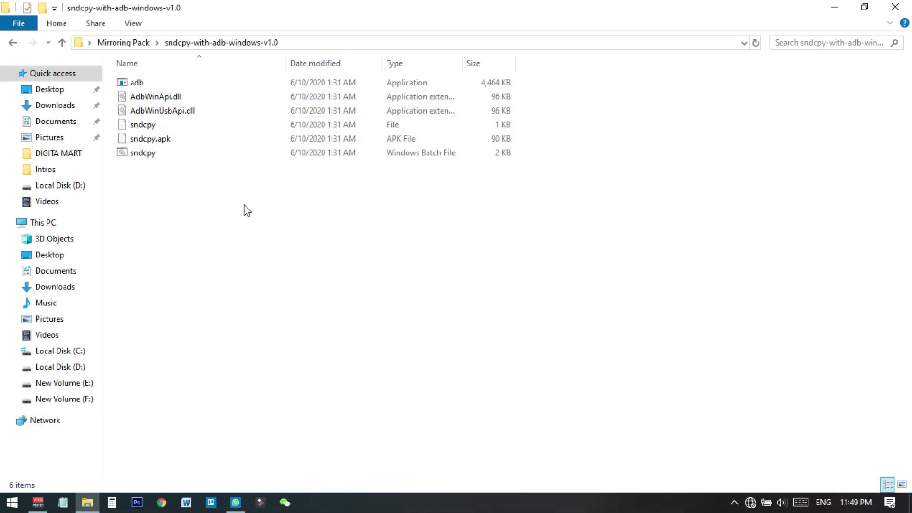
Relaunch scrcpy.exe from the scrcpy-win64-v1.14 folder to mirror the phone again.
left_click(62, 43)
left_click(188, 85)
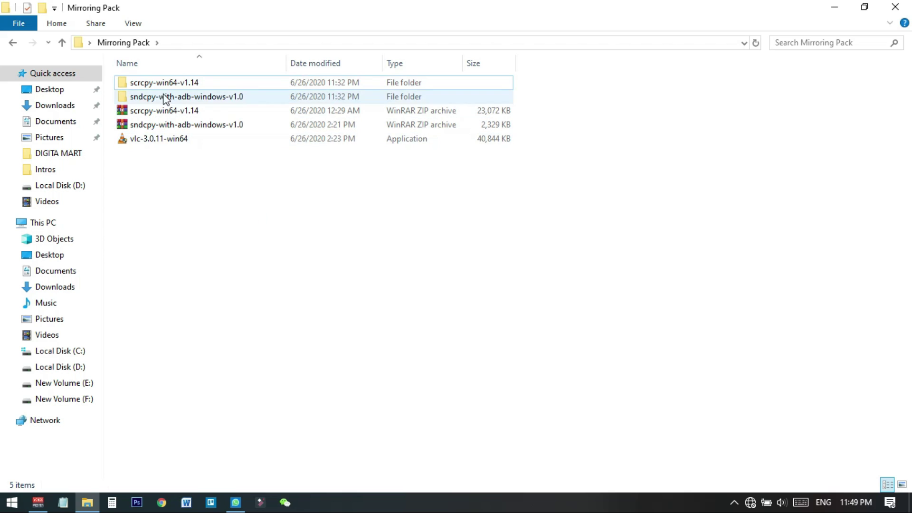
double_click(150, 84)
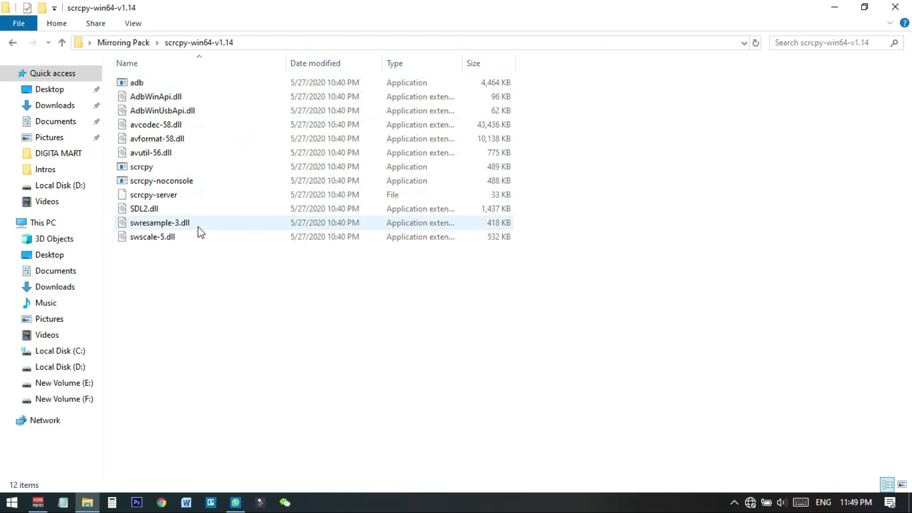
double_click(159, 167)
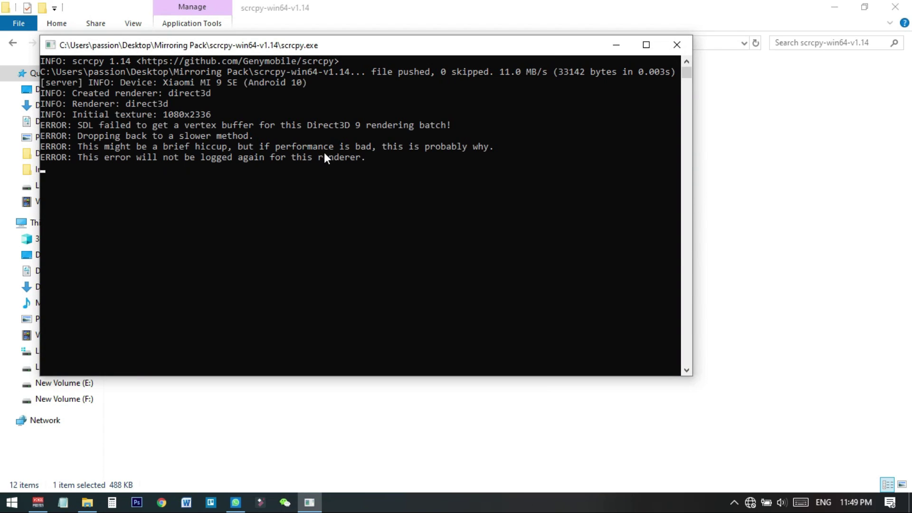
Shift the phone mirror right, close the phone's Media folder, and raise Explorer.
left_click_drag(452, 37, 543, 27)
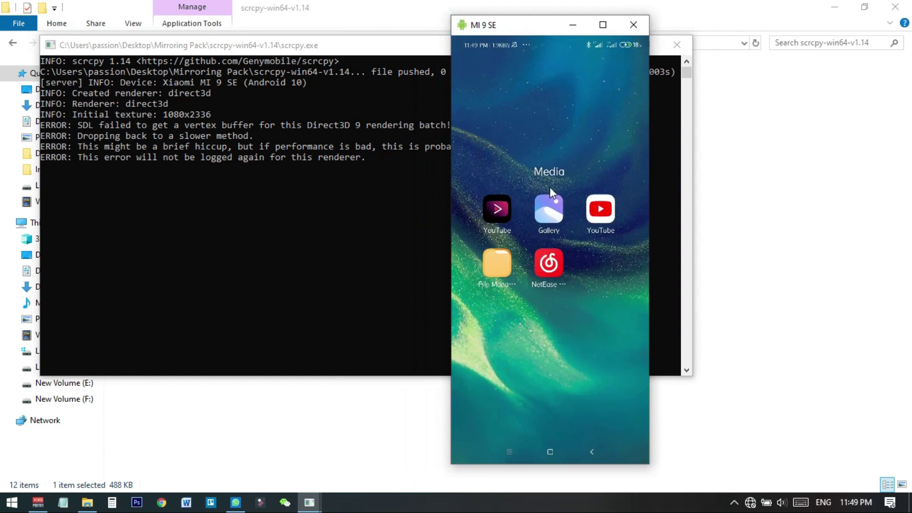
left_click(566, 326)
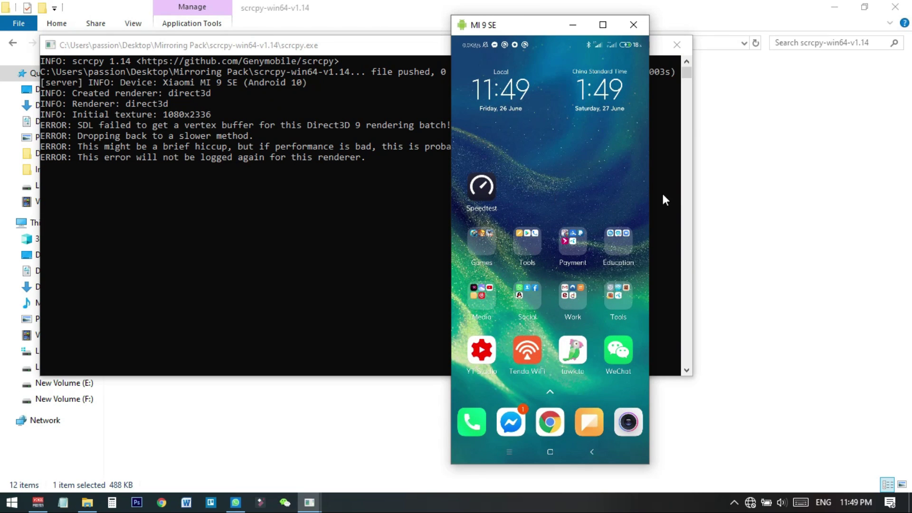
left_click(742, 180)
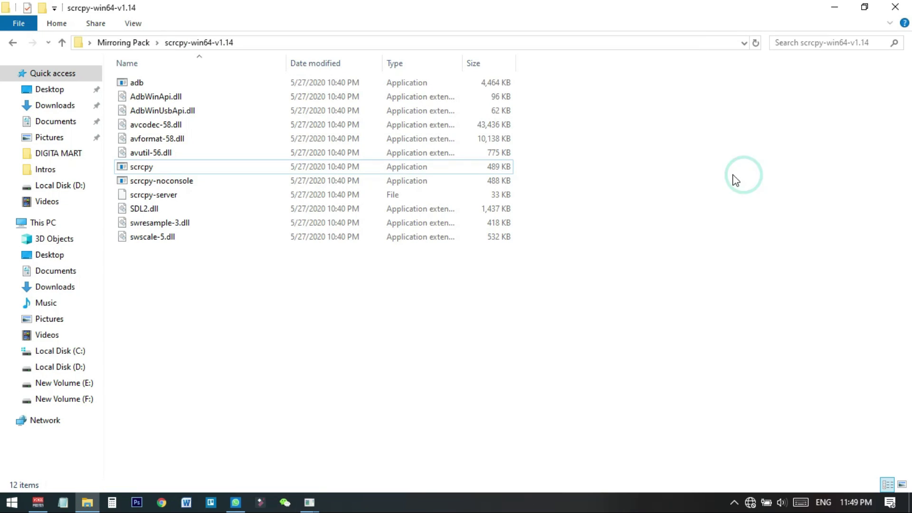
Open sndcpy-with-adb-windows-v1.0 from Mirroring Pack in a restored, repositioned Explorer window.
left_click(125, 42)
left_click_drag(653, 26, 462, 90)
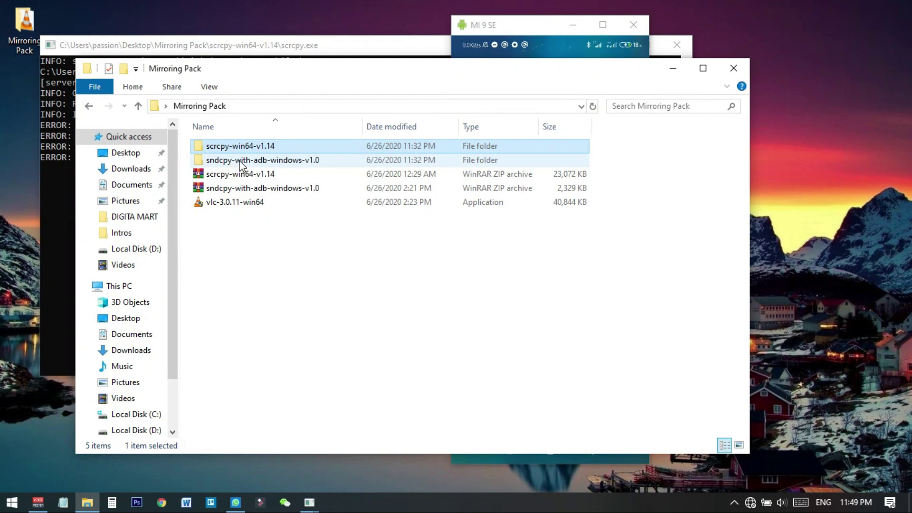
double_click(258, 161)
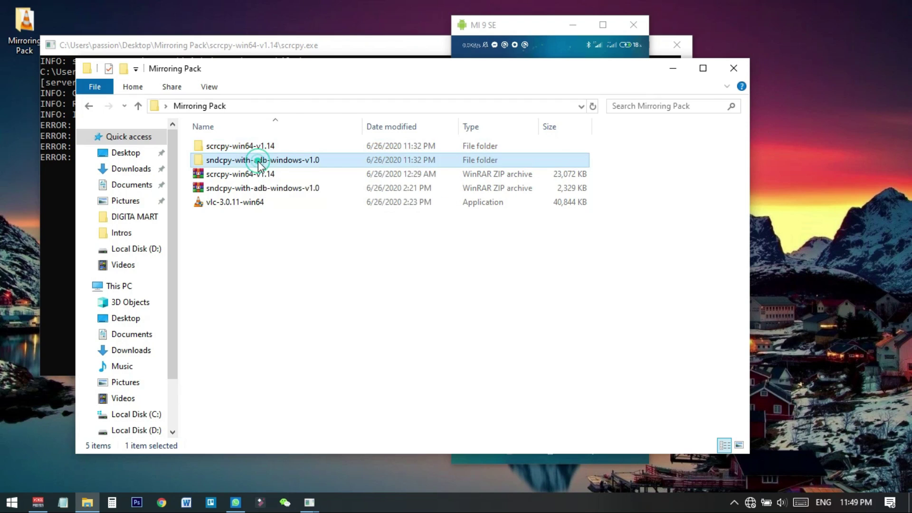
left_click_drag(296, 77, 641, 80)
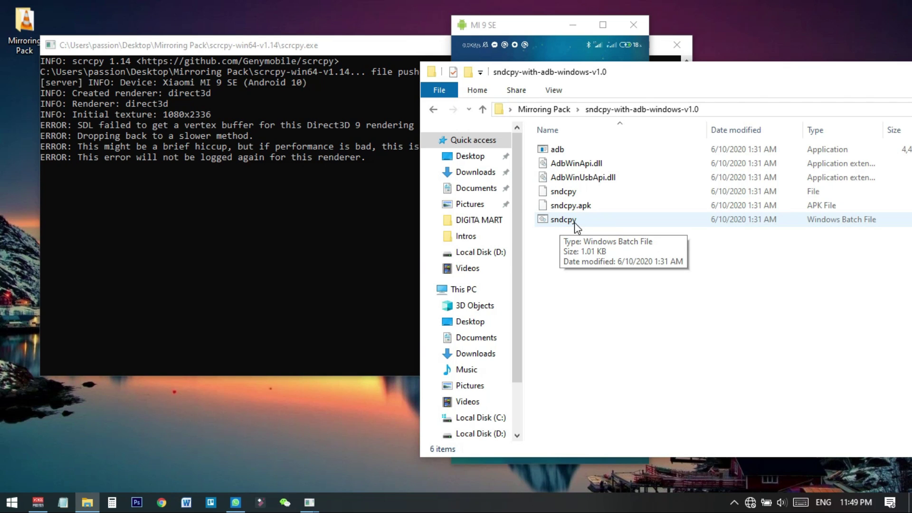
left_click_drag(636, 72, 359, 59)
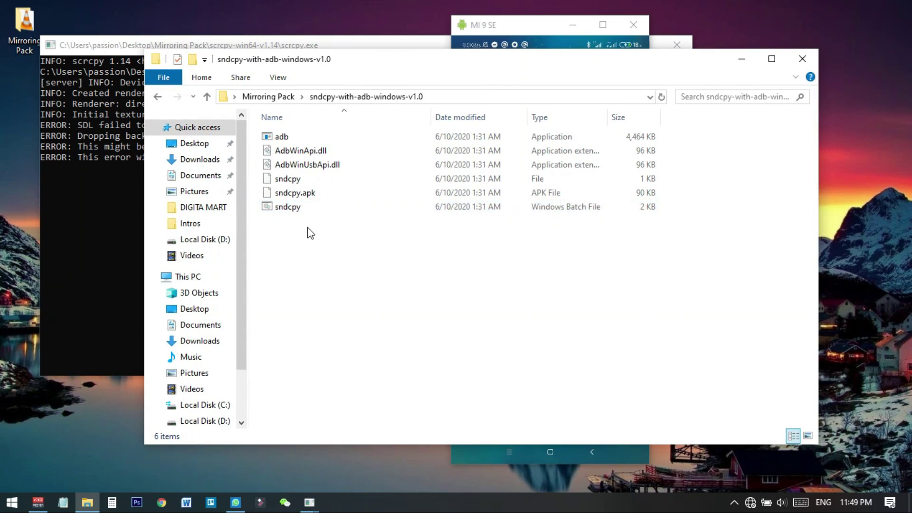
Run sndcpy.bat and allow audio capture with Start now on the phone.
double_click(277, 207)
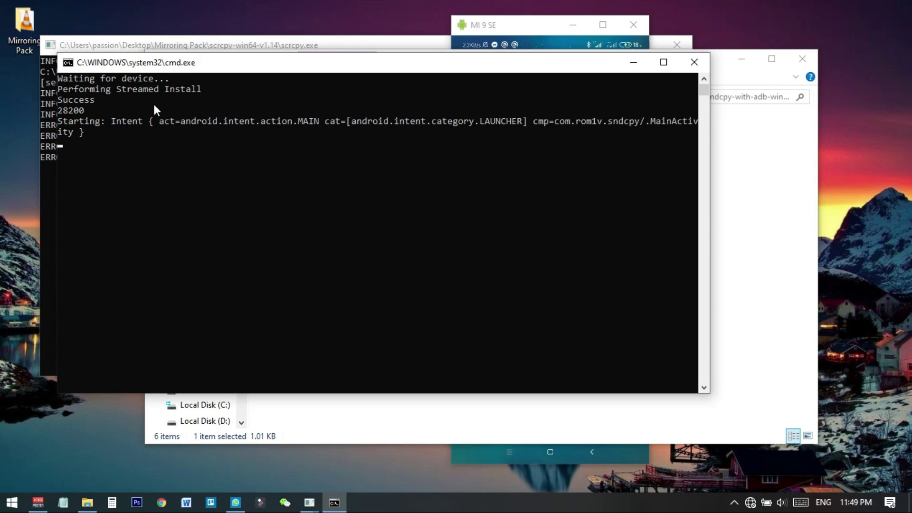
left_click(526, 29)
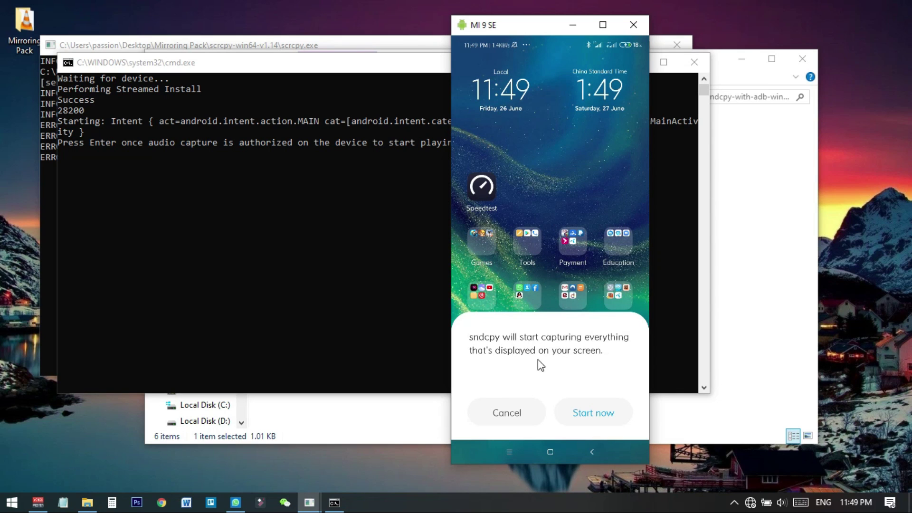
left_click(580, 404)
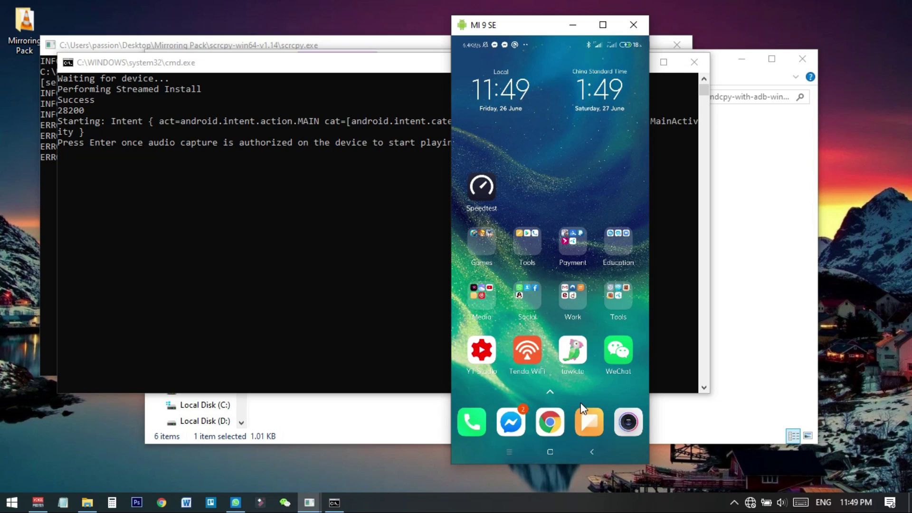
Press Enter in the sndcpy console to start playing the phone's audio.
left_click(223, 61)
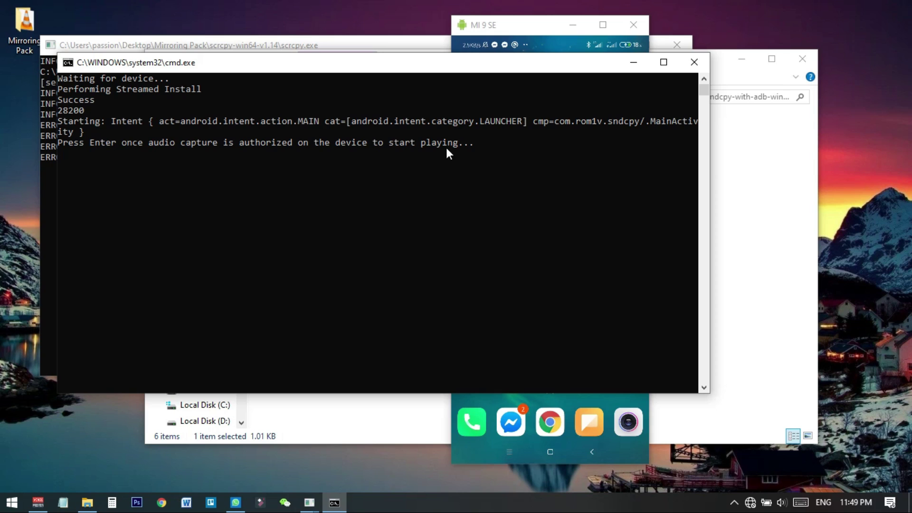
left_click(89, 160)
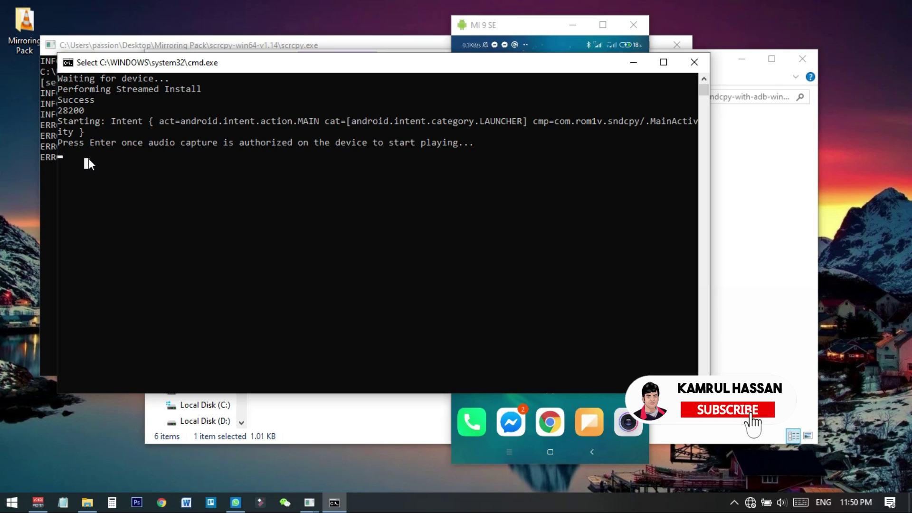
key("Return")
key("Return")
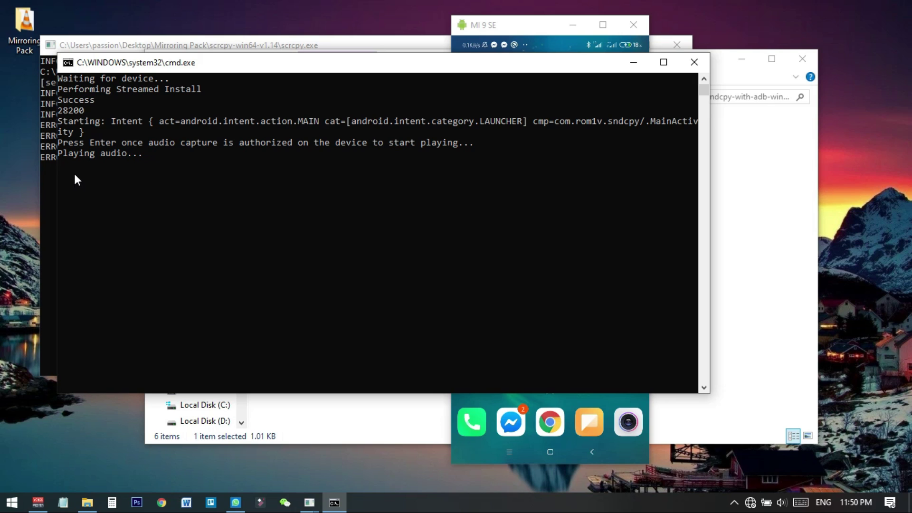
left_click(516, 32)
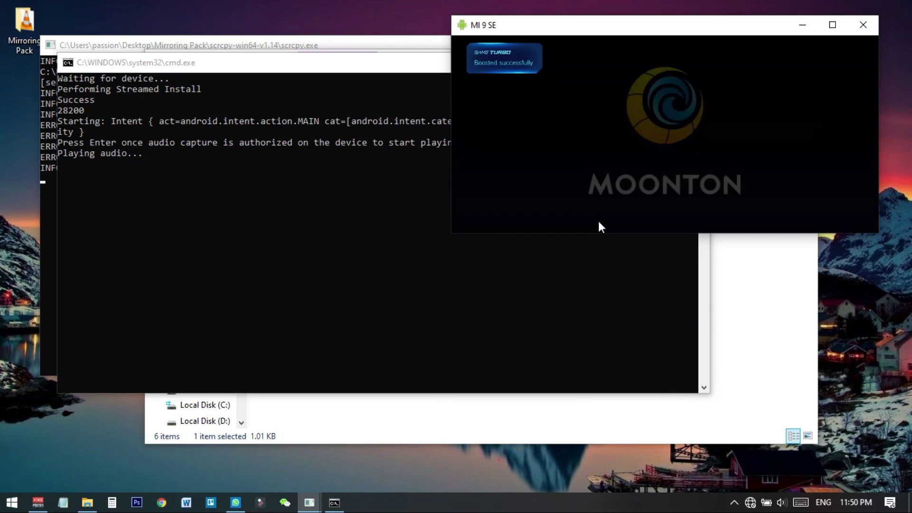
Rearrange the sndcpy and scrcpy console windows around the phone mirror.
left_click_drag(243, 67, 249, 148)
left_click(107, 46)
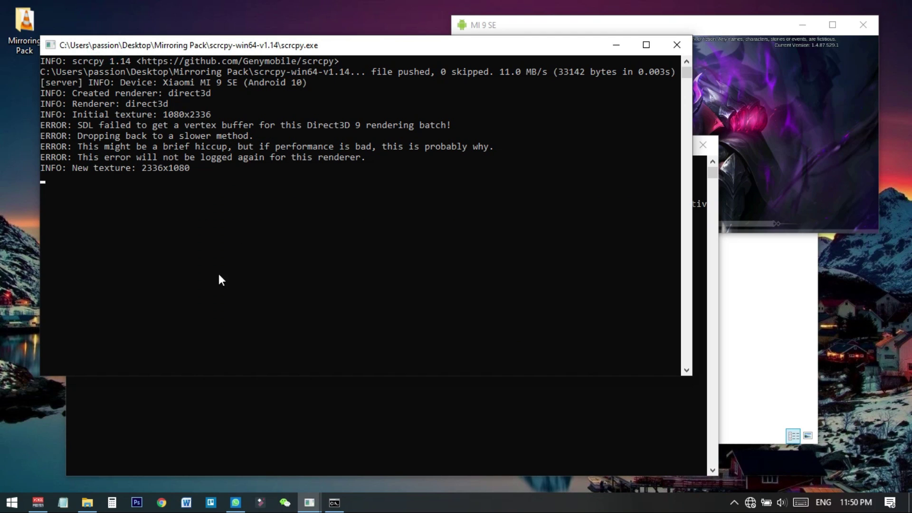
left_click(284, 441)
mouse_move(239, 145)
left_mouse_down()
mouse_move(220, 163)
mouse_move(238, 166)
mouse_move(252, 147)
left_mouse_up()
left_click(227, 50)
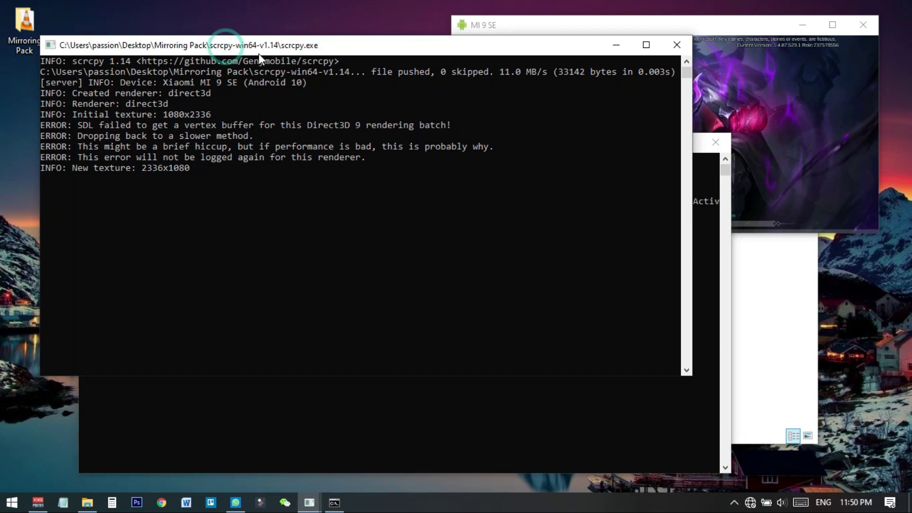
left_click(380, 407)
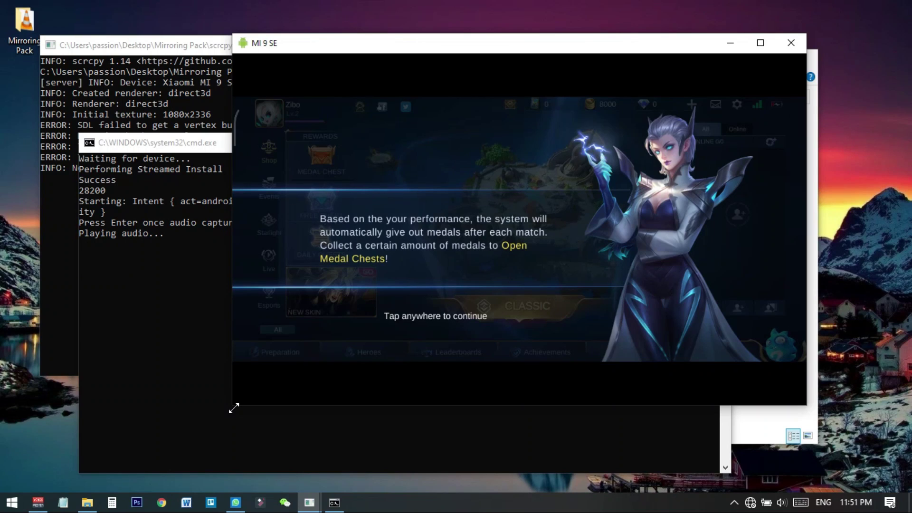
Raise the phone's media volume two notches and bring the PC speakers up to 100.
key("ctrl+Up")
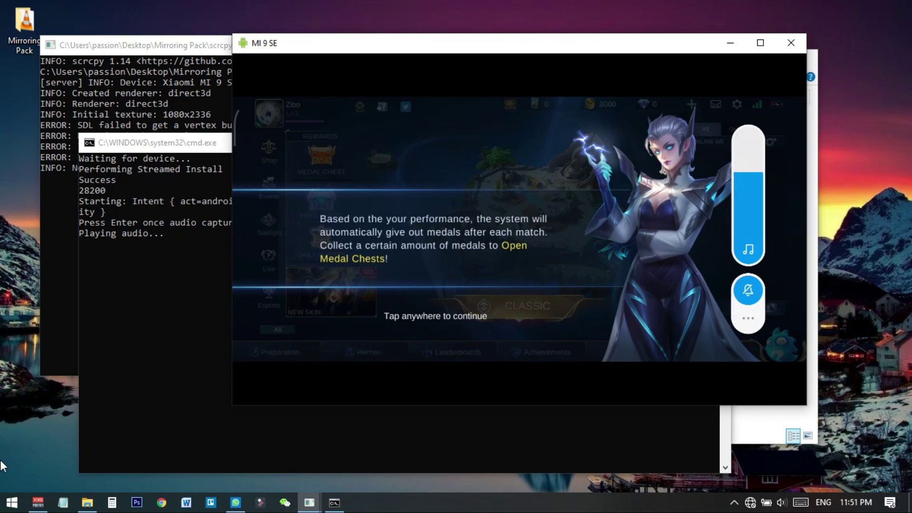
key("ctrl+Up")
key("ctrl+Up")
key("ctrl+Up")
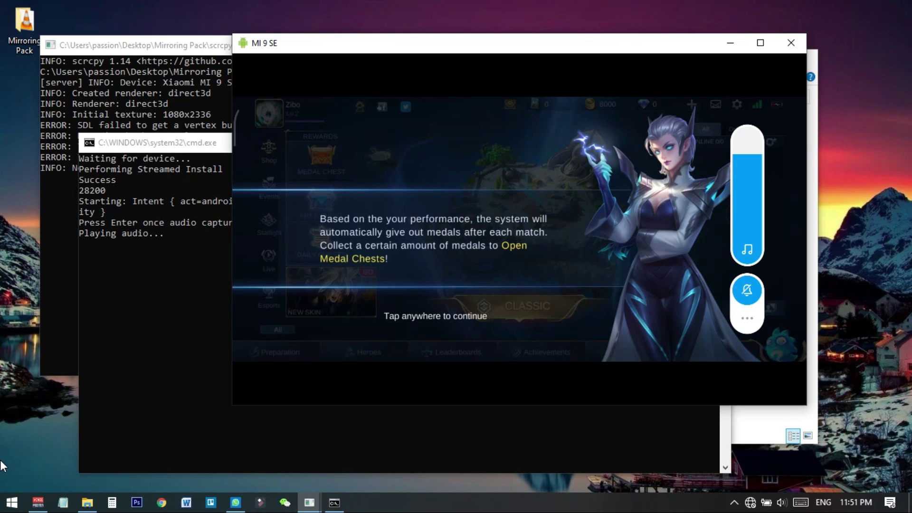
key("XF86AudioRaiseVolume")
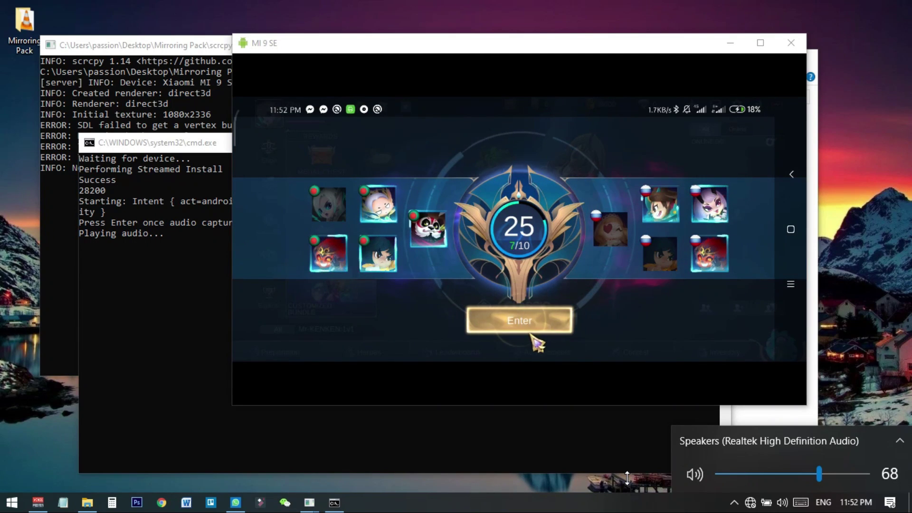
Accept the game's match on the match-ready screen, repeating until it registers.
left_click(527, 330)
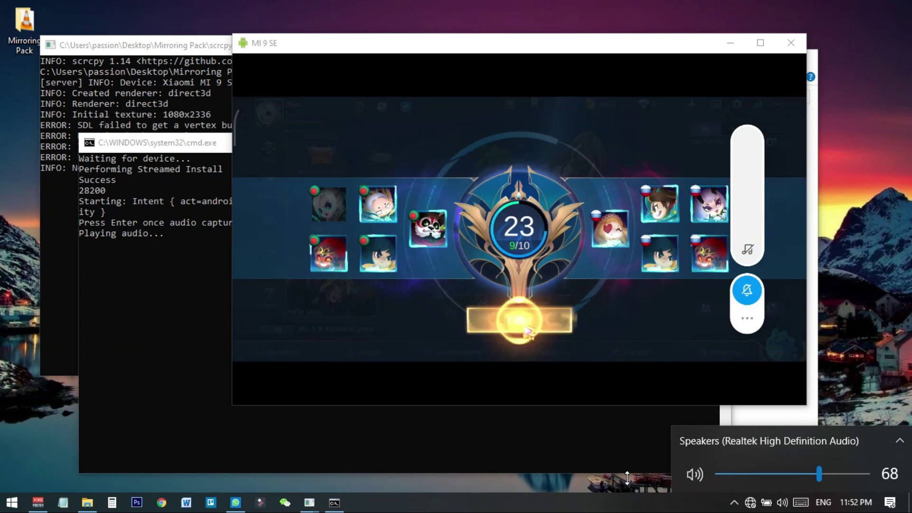
left_click(526, 331)
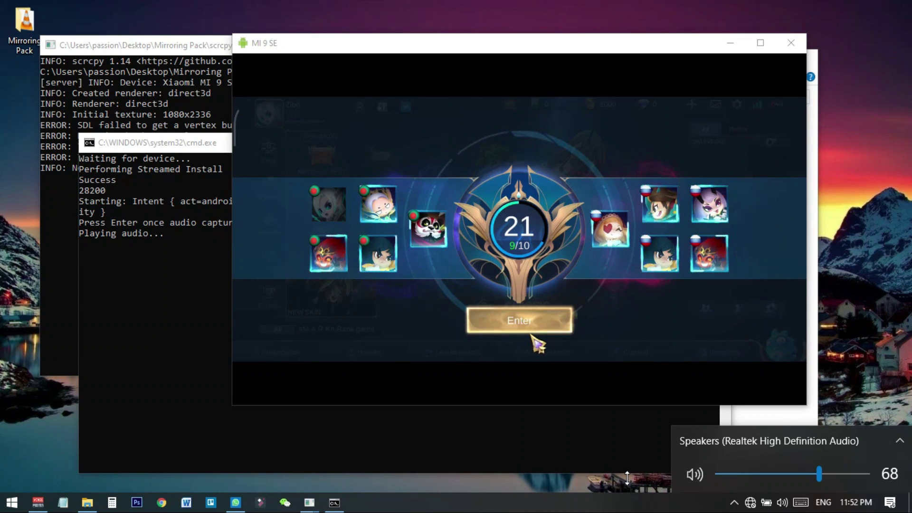
left_click(527, 330)
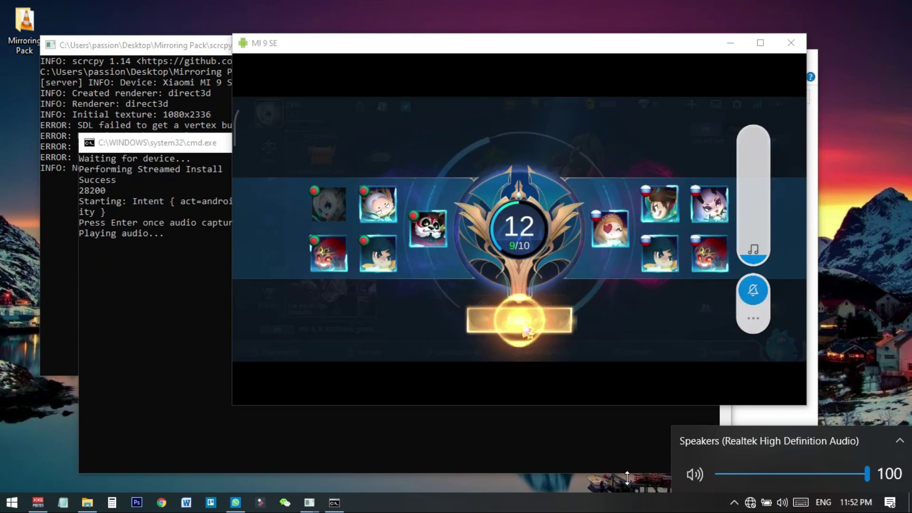
left_click(529, 331)
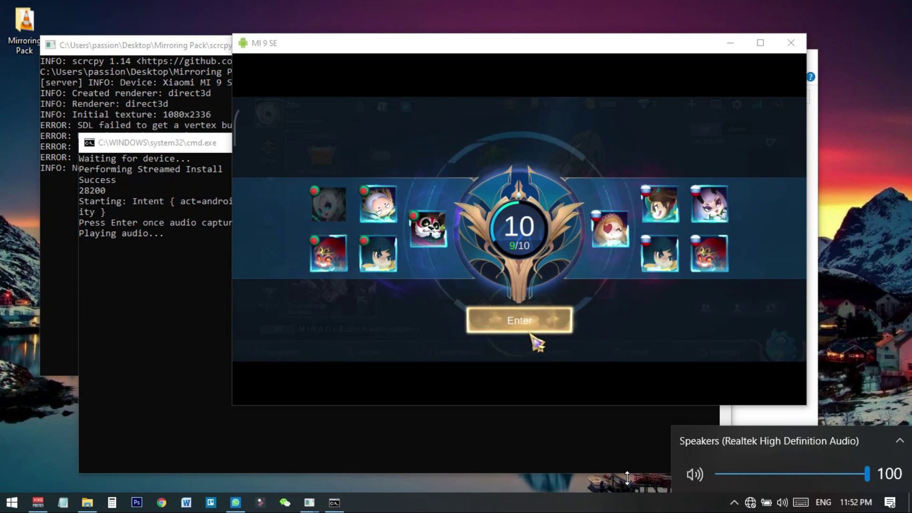
left_click(527, 331)
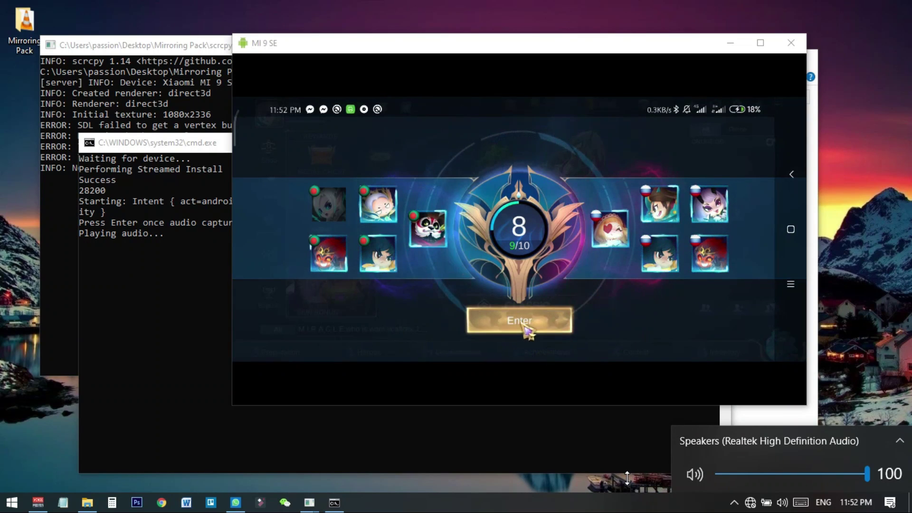